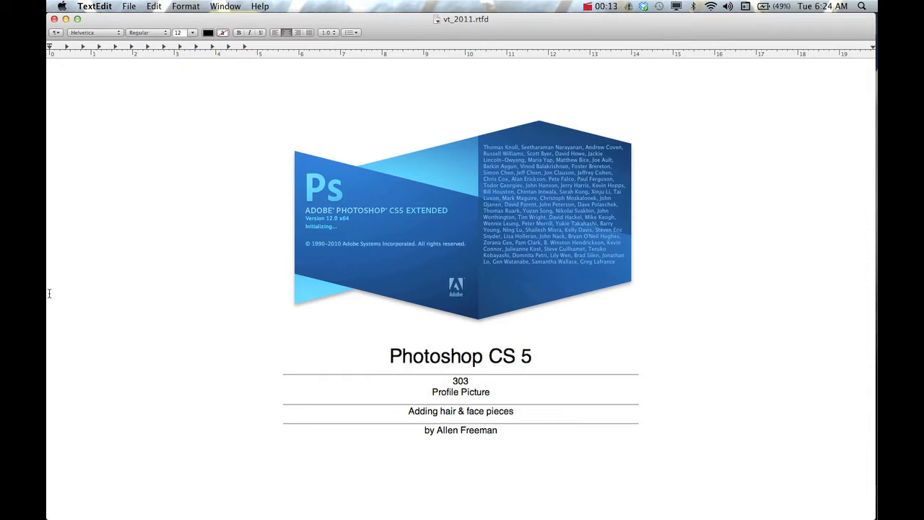
Switch to Photoshop and open Mohawk-Hairstyle-2.jpg, the 11-7-12 portrait photo and t4_t600_bust_sideshow.jpg together from the psd_profile_pict folder.
{"action": "key", "text": "super+Tab"}
{"action": "key", "text": "super+Tab"}
{"action": "key", "text": "super+Tab"}
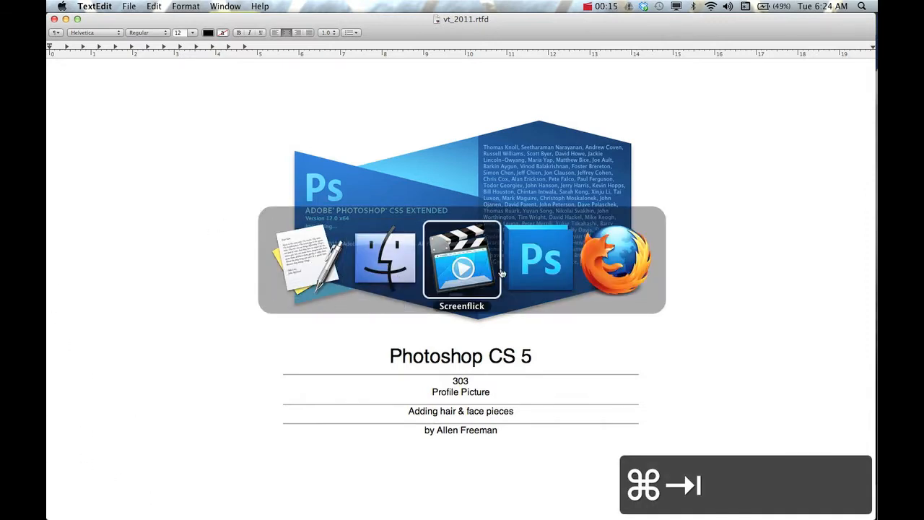
{"action": "left_click", "coordinate": [143, 9]}
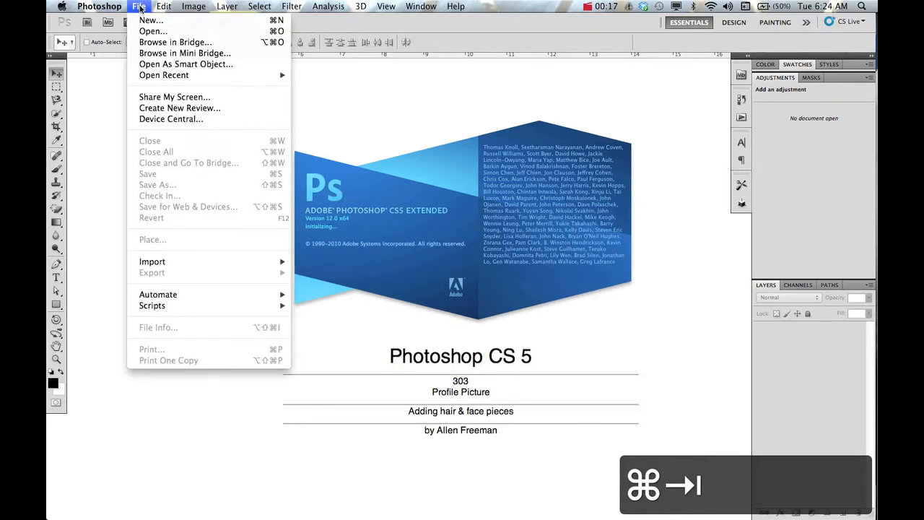
{"action": "left_click", "coordinate": [151, 31]}
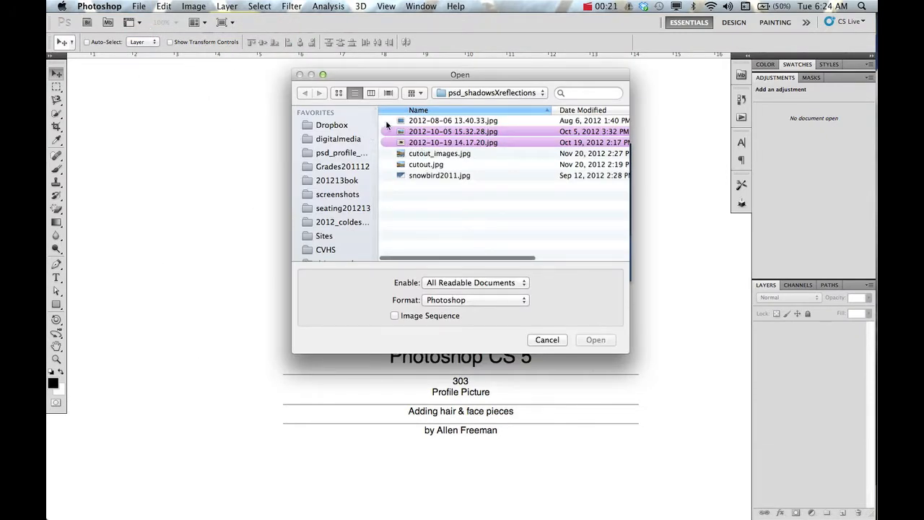
{"action": "left_click", "coordinate": [323, 153]}
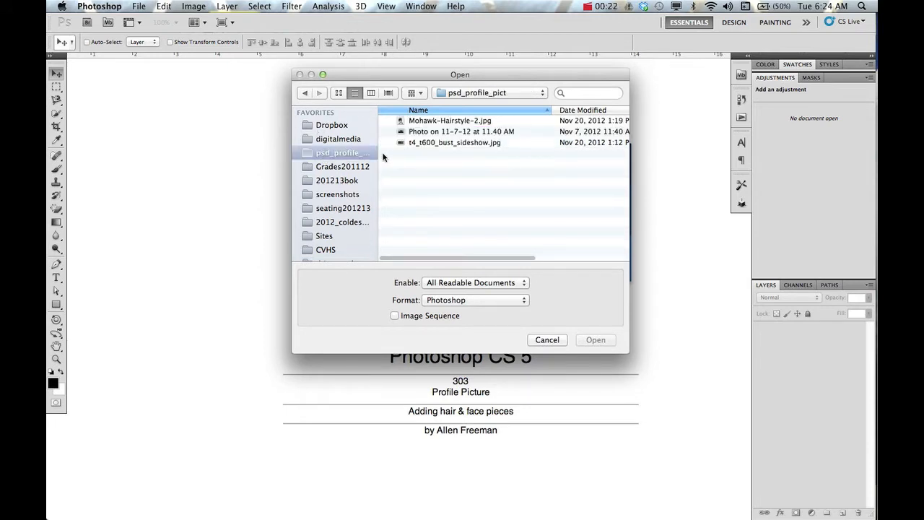
{"action": "left_click", "coordinate": [419, 121]}
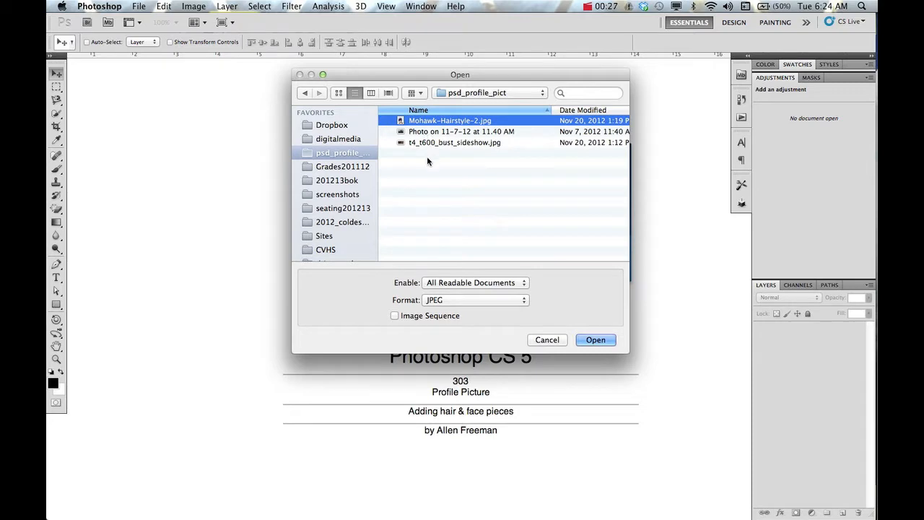
{"action": "left_click", "coordinate": [426, 144], "text": "shift"}
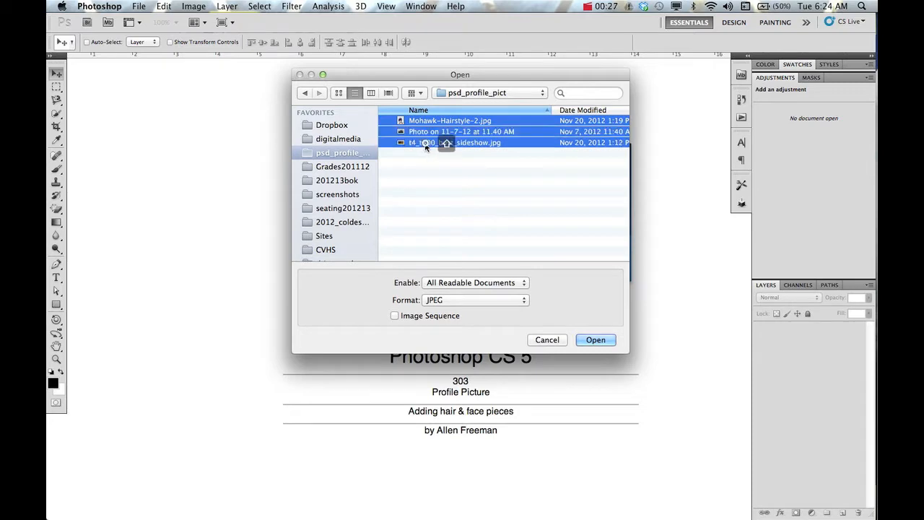
{"action": "left_click", "coordinate": [596, 340]}
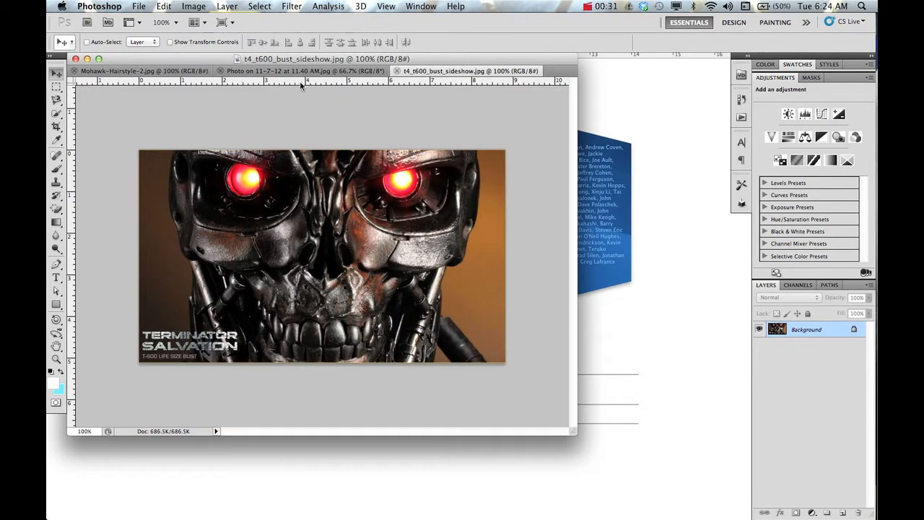
Float t4_t600_bust_sideshow.jpg in its own window and copy its image into the portrait photo, placed over the man's face.
{"action": "left_click", "coordinate": [305, 71]}
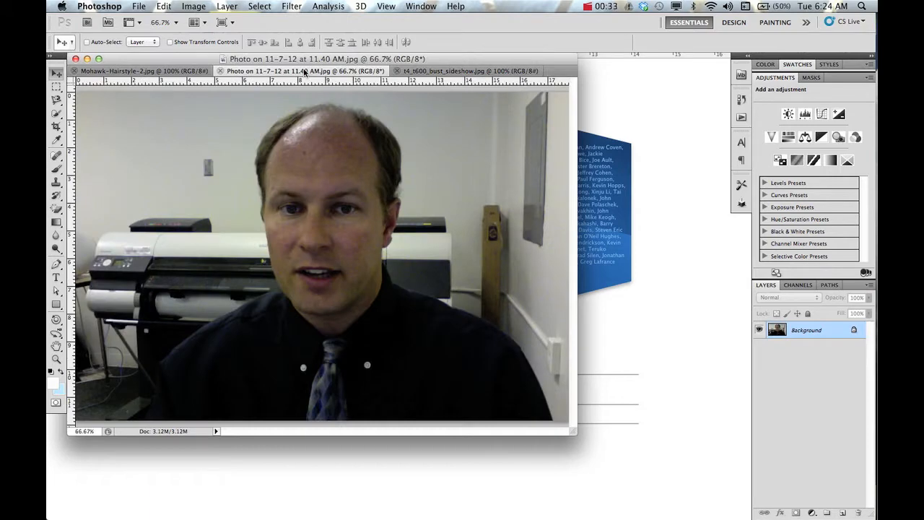
{"action": "left_click", "coordinate": [429, 72]}
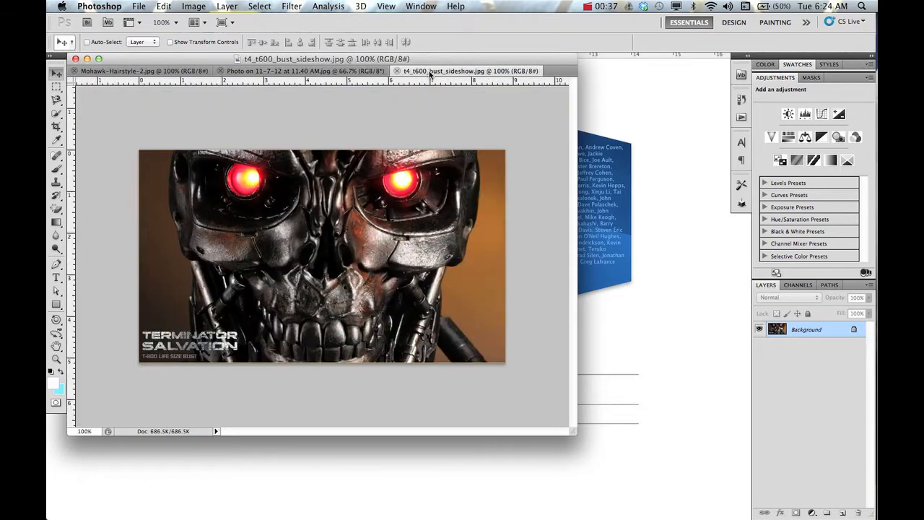
{"action": "left_click_drag", "start_coordinate": [430, 73], "coordinate": [404, 113]}
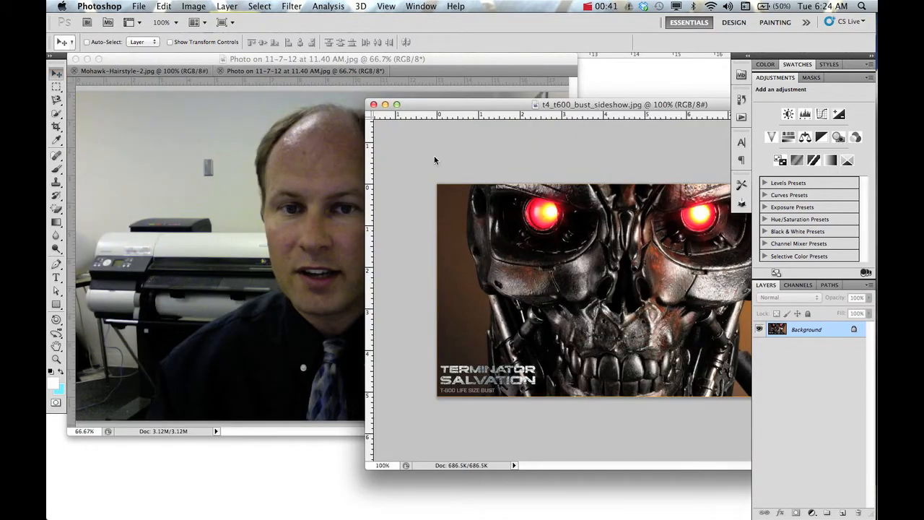
{"action": "left_click_drag", "start_coordinate": [586, 232], "coordinate": [306, 247]}
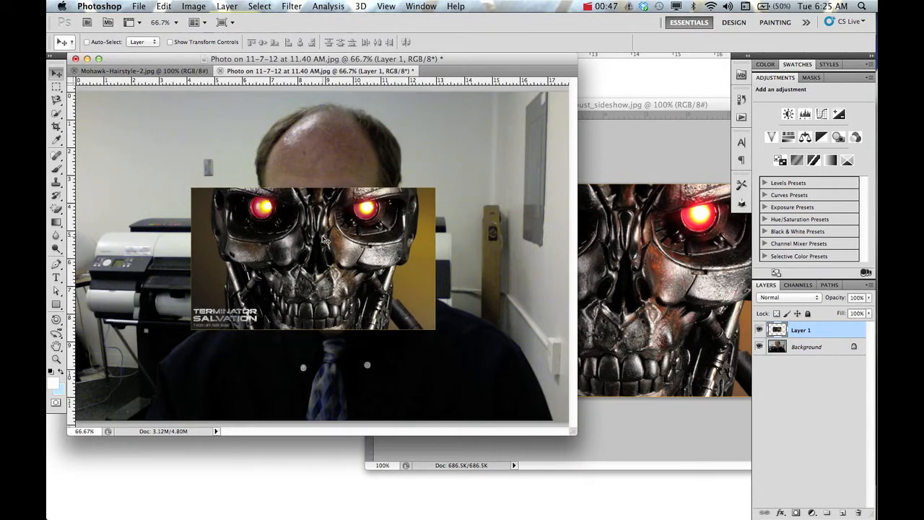
{"action": "left_click_drag", "start_coordinate": [304, 225], "coordinate": [286, 236]}
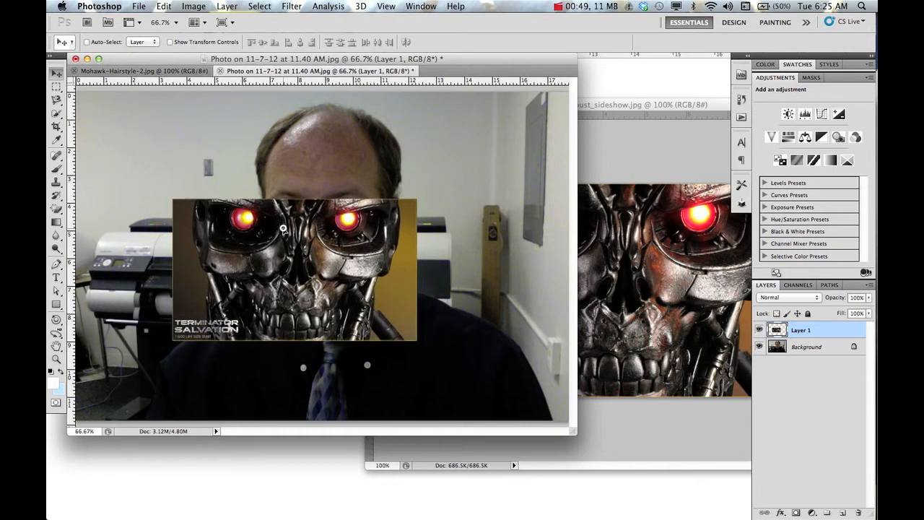
Reduce the skull layer's opacity to 48% and shift the layer slightly upward over the face.
{"action": "left_click", "coordinate": [870, 298]}
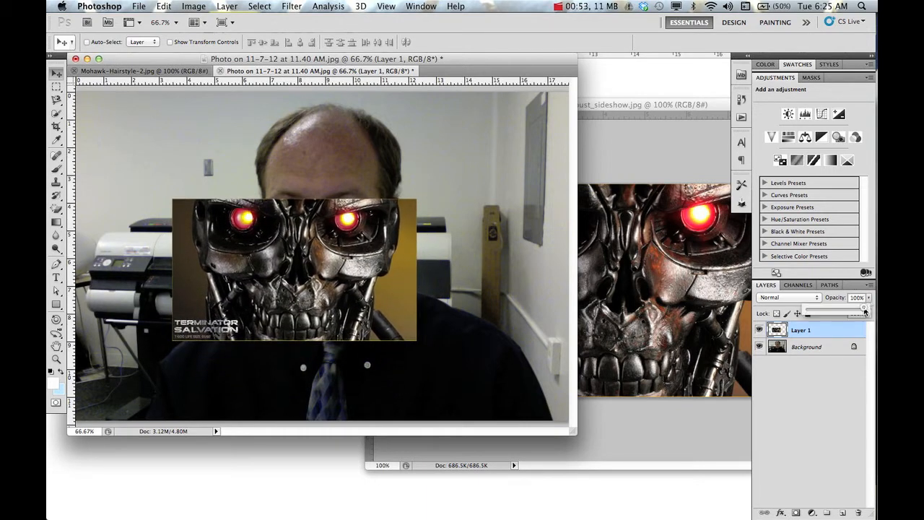
{"action": "left_click_drag", "start_coordinate": [865, 312], "coordinate": [835, 312]}
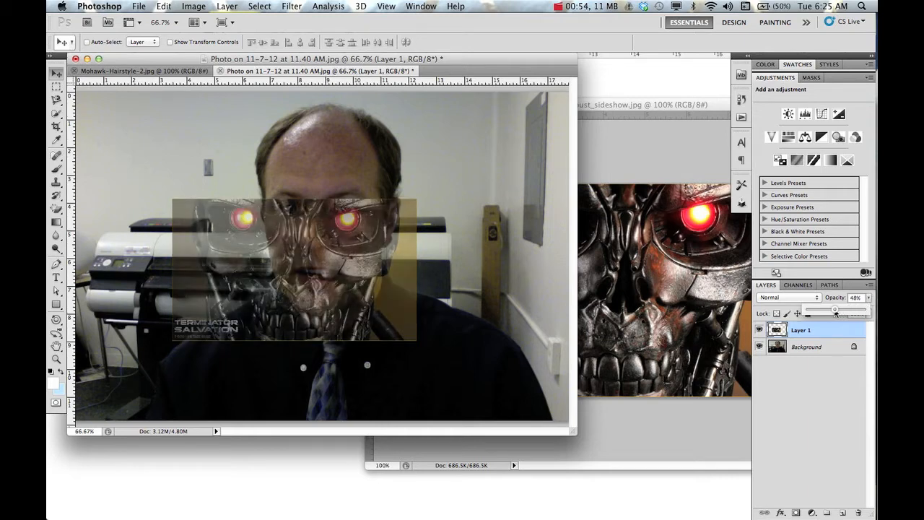
{"action": "left_click_drag", "start_coordinate": [375, 299], "coordinate": [374, 289]}
Scale the skull layer proportionally to about 57.6% and line up its red eyes with the man's eyes.
{"action": "key", "text": "super+t"}
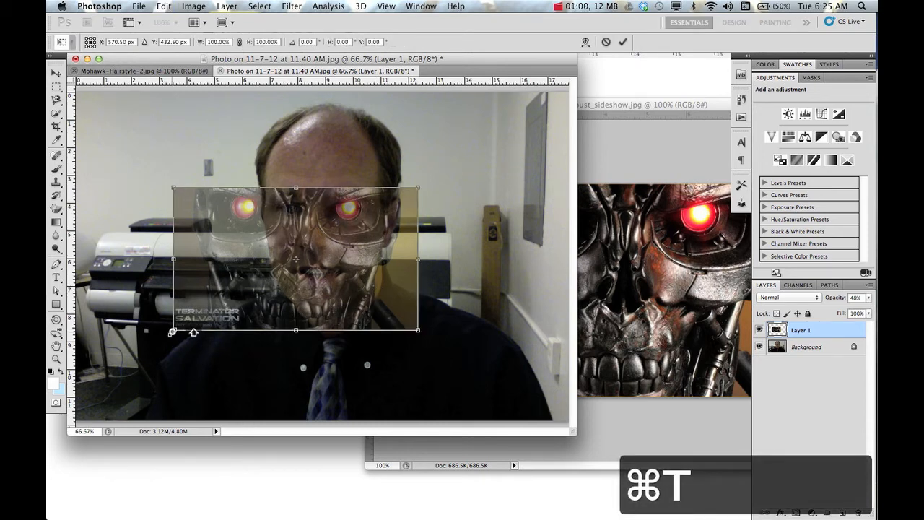
{"action": "left_click_drag", "start_coordinate": [172, 333], "coordinate": [268, 277]}
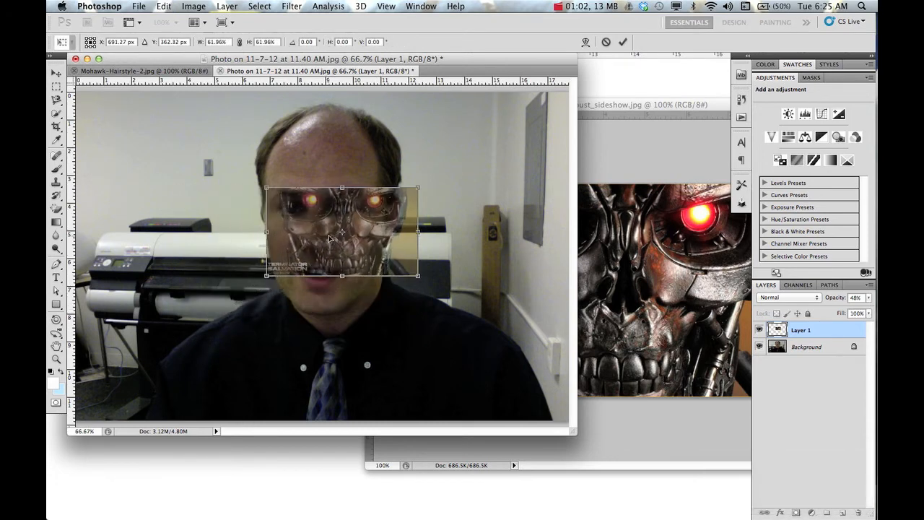
{"action": "left_click_drag", "start_coordinate": [351, 225], "coordinate": [330, 233]}
{"action": "mouse_move", "coordinate": [390, 279]}
{"action": "left_mouse_down"}
{"action": "mouse_move", "coordinate": [415, 278]}
{"action": "mouse_move", "coordinate": [390, 278]}
{"action": "left_mouse_up"}
{"action": "left_click_drag", "start_coordinate": [286, 245], "coordinate": [291, 244]}
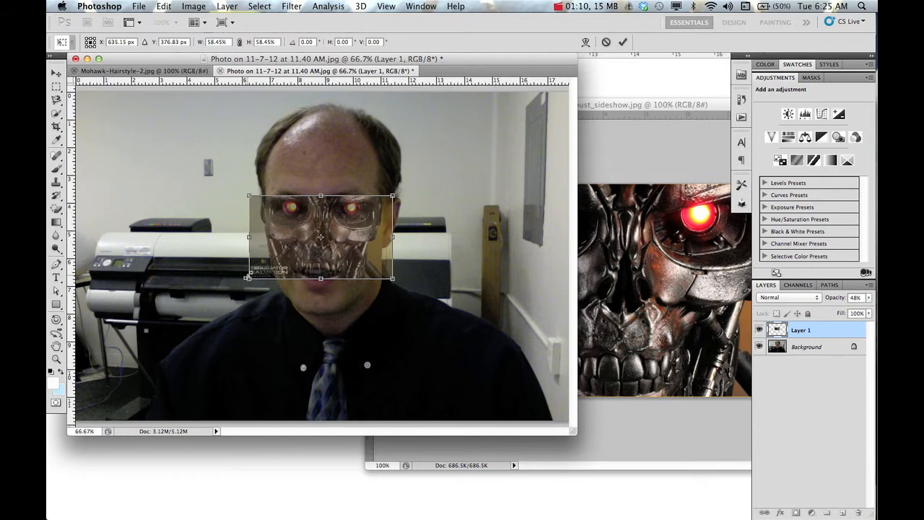
{"action": "left_click_drag", "start_coordinate": [248, 279], "coordinate": [251, 277]}
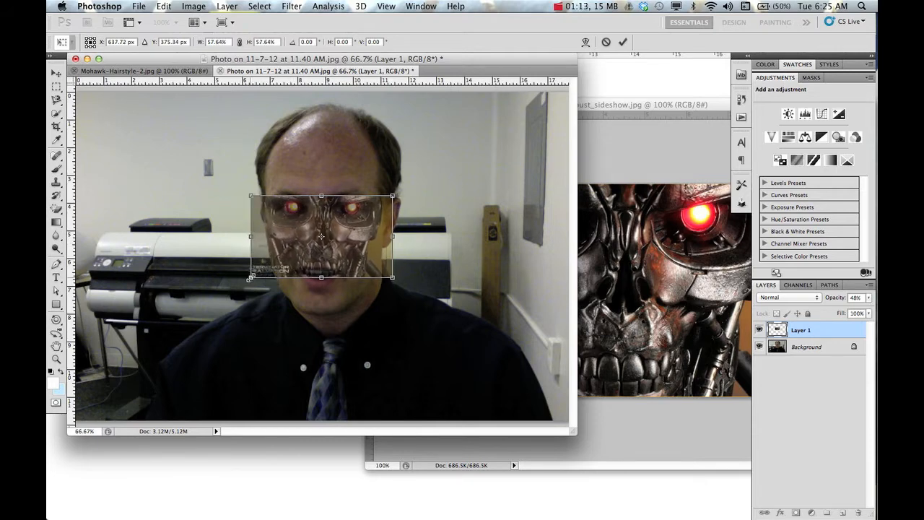
{"action": "left_click", "coordinate": [622, 44]}
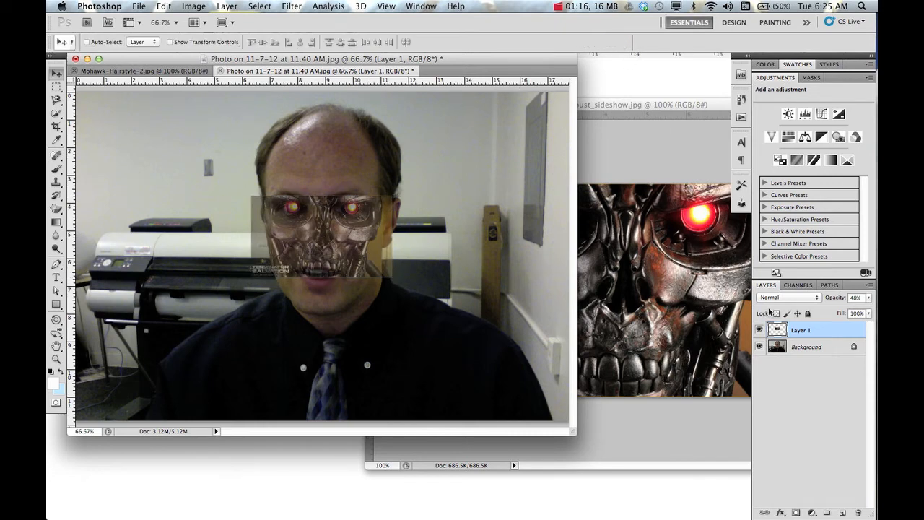
Set the skull layer's opacity to 100% and add a layer mask to it.
{"action": "left_click", "coordinate": [869, 298]}
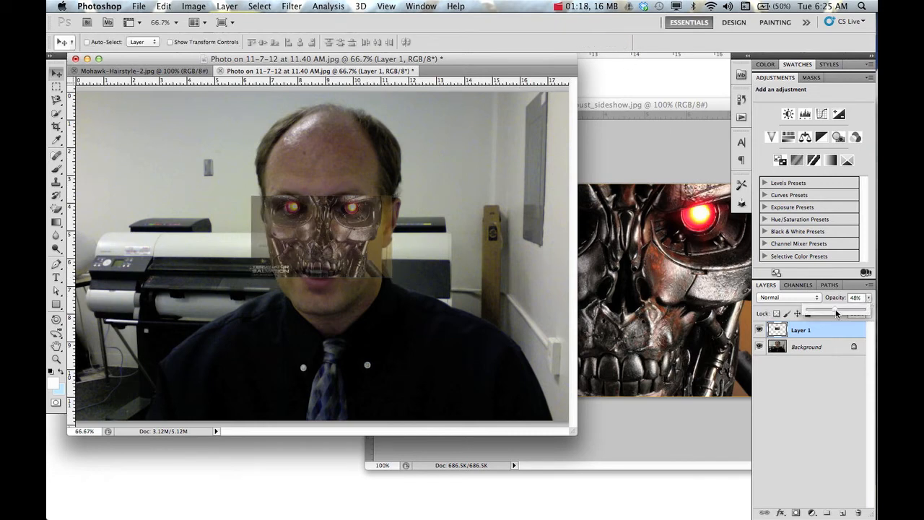
{"action": "left_click_drag", "start_coordinate": [837, 312], "coordinate": [874, 311]}
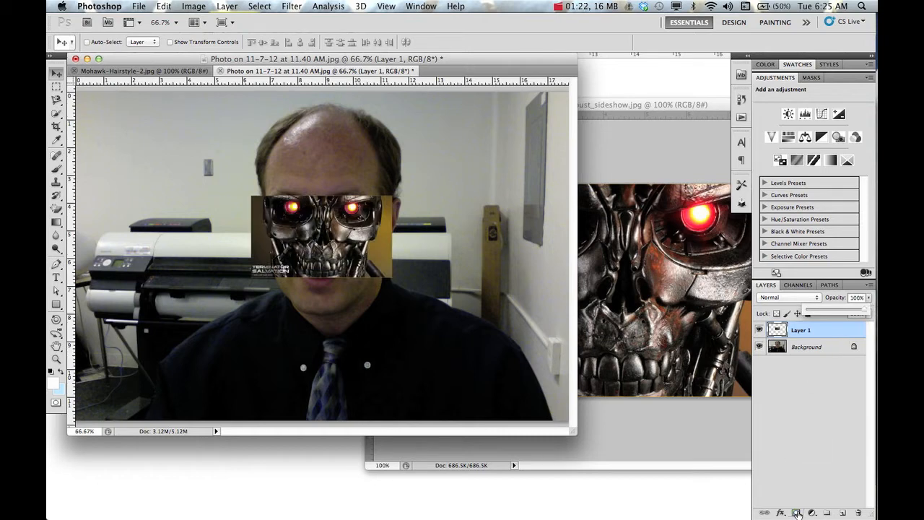
{"action": "left_click", "coordinate": [796, 513]}
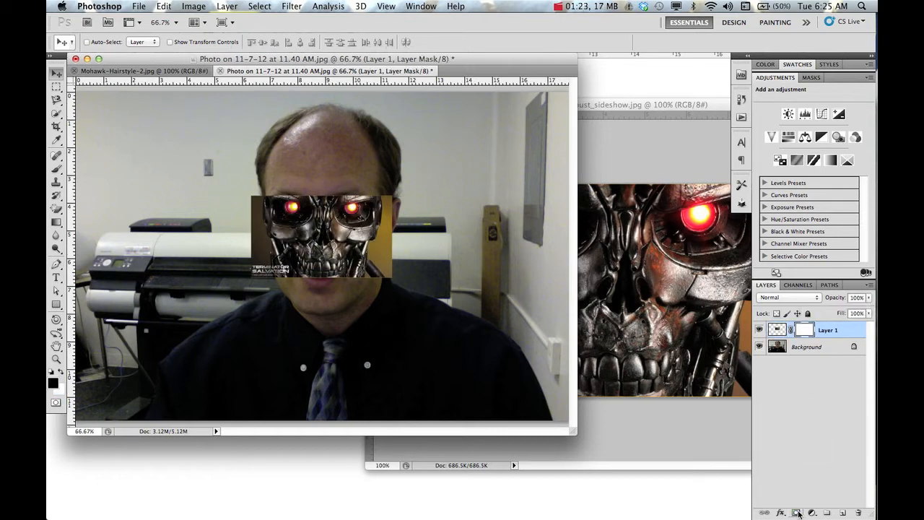
Paint black on the layer mask with a 150 px brush to hide the skull's left edge and lower jaw area.
{"action": "left_click", "coordinate": [56, 168]}
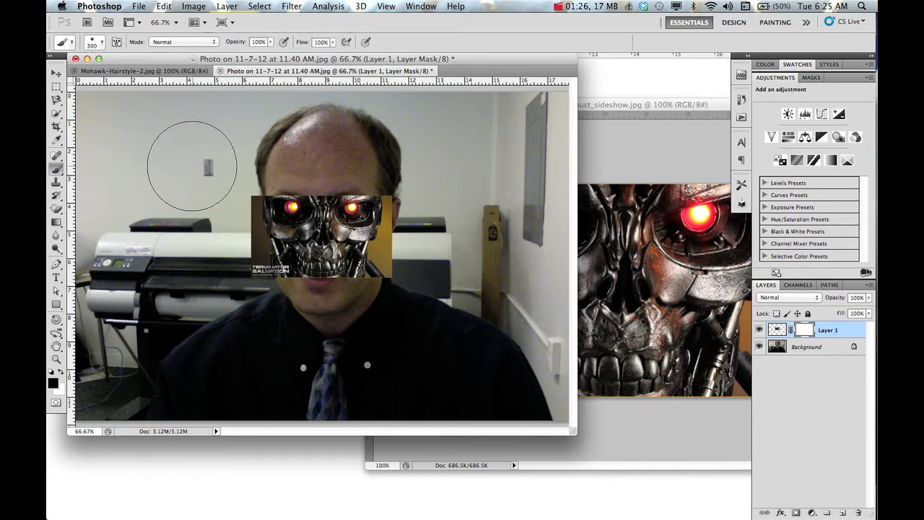
{"action": "key", "text": "bracketleft"}
{"action": "key", "text": "bracketleft"}
{"action": "key", "text": "bracketleft"}
{"action": "key", "text": "bracketleft"}
{"action": "key", "text": "bracketleft"}
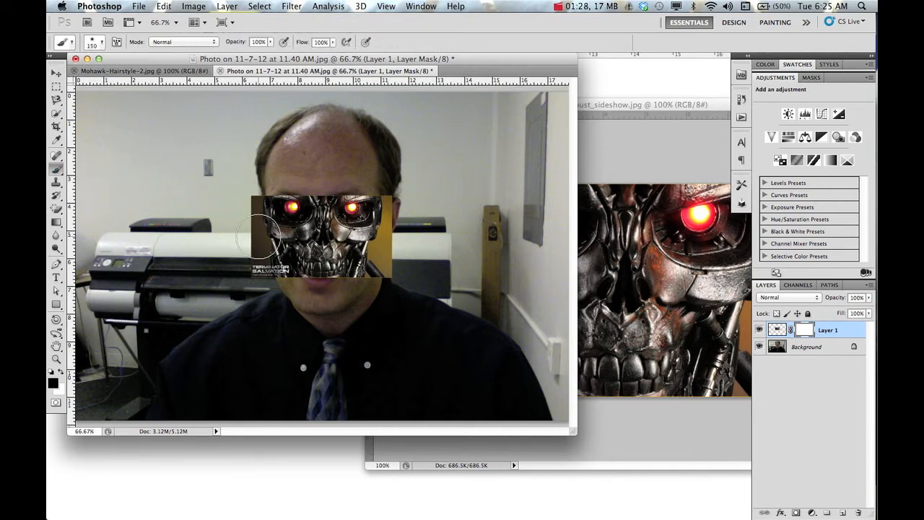
{"action": "mouse_move", "coordinate": [249, 231]}
{"action": "left_mouse_down"}
{"action": "mouse_move", "coordinate": [255, 279]}
{"action": "mouse_move", "coordinate": [246, 193]}
{"action": "mouse_move", "coordinate": [251, 265]}
{"action": "mouse_move", "coordinate": [282, 278]}
{"action": "mouse_move", "coordinate": [314, 271]}
{"action": "mouse_move", "coordinate": [289, 249]}
{"action": "left_mouse_up"}
Mask out the rest of the skull in black with an 80 px soft brush, leaving only the glowing eyes and their sockets.
{"action": "key", "text": "bracketleft"}
{"action": "key", "text": "bracketleft"}
{"action": "key", "text": "bracketleft"}
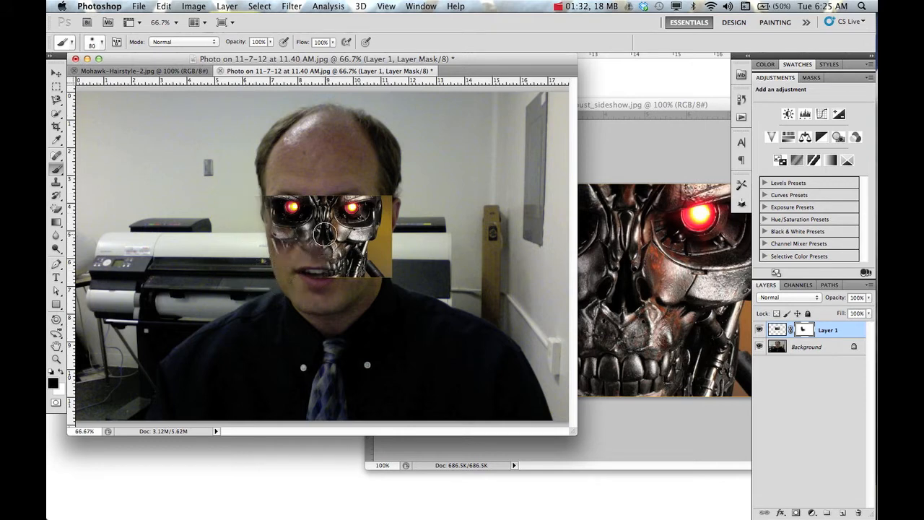
{"action": "mouse_move", "coordinate": [321, 212]}
{"action": "left_mouse_down"}
{"action": "mouse_move", "coordinate": [301, 189]}
{"action": "mouse_move", "coordinate": [257, 197]}
{"action": "mouse_move", "coordinate": [309, 183]}
{"action": "mouse_move", "coordinate": [345, 275]}
{"action": "mouse_move", "coordinate": [365, 267]}
{"action": "mouse_move", "coordinate": [374, 275]}
{"action": "mouse_move", "coordinate": [392, 256]}
{"action": "mouse_move", "coordinate": [383, 245]}
{"action": "mouse_move", "coordinate": [395, 177]}
{"action": "mouse_move", "coordinate": [373, 242]}
{"action": "mouse_move", "coordinate": [347, 243]}
{"action": "mouse_move", "coordinate": [358, 239]}
{"action": "mouse_move", "coordinate": [343, 226]}
{"action": "mouse_move", "coordinate": [349, 210]}
{"action": "mouse_move", "coordinate": [357, 209]}
{"action": "mouse_move", "coordinate": [353, 224]}
{"action": "mouse_move", "coordinate": [264, 261]}
{"action": "mouse_move", "coordinate": [350, 202]}
{"action": "mouse_move", "coordinate": [367, 202]}
{"action": "mouse_move", "coordinate": [356, 194]}
{"action": "mouse_move", "coordinate": [388, 203]}
{"action": "left_mouse_up"}
{"action": "left_click", "coordinate": [59, 371]}
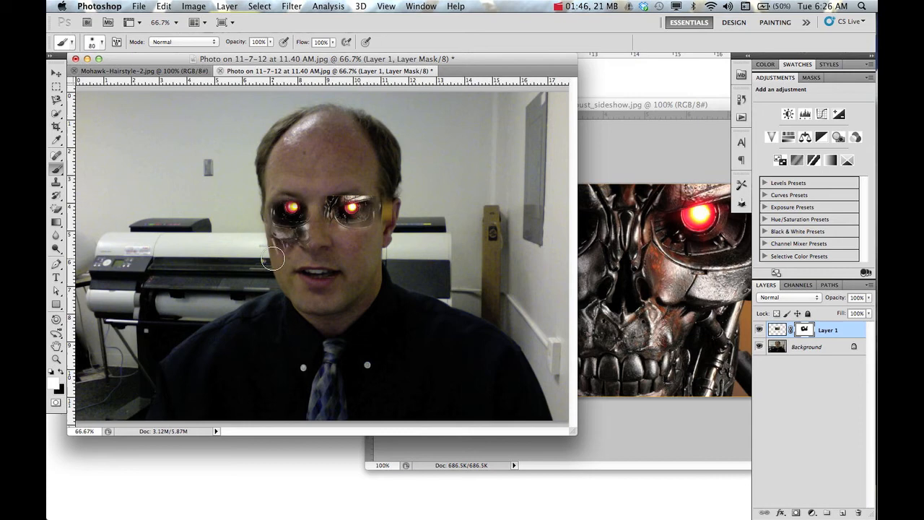
{"action": "left_click", "coordinate": [61, 373]}
{"action": "mouse_move", "coordinate": [284, 260]}
{"action": "left_mouse_down"}
{"action": "mouse_move", "coordinate": [293, 248]}
{"action": "mouse_move", "coordinate": [276, 250]}
{"action": "left_mouse_up"}
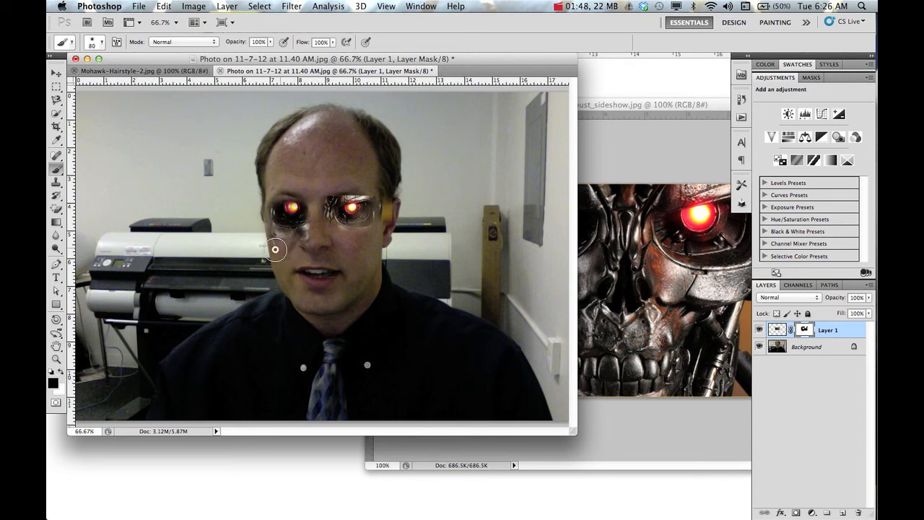
{"action": "mouse_move", "coordinate": [347, 236]}
{"action": "left_mouse_down"}
{"action": "mouse_move", "coordinate": [393, 213]}
{"action": "mouse_move", "coordinate": [390, 198]}
{"action": "mouse_move", "coordinate": [339, 186]}
{"action": "left_mouse_up"}
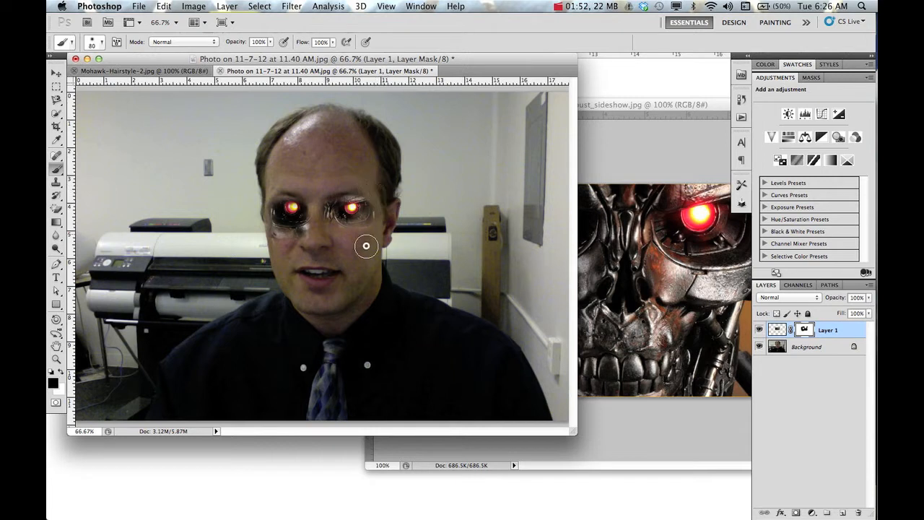
{"action": "left_click_drag", "start_coordinate": [314, 229], "coordinate": [270, 242]}
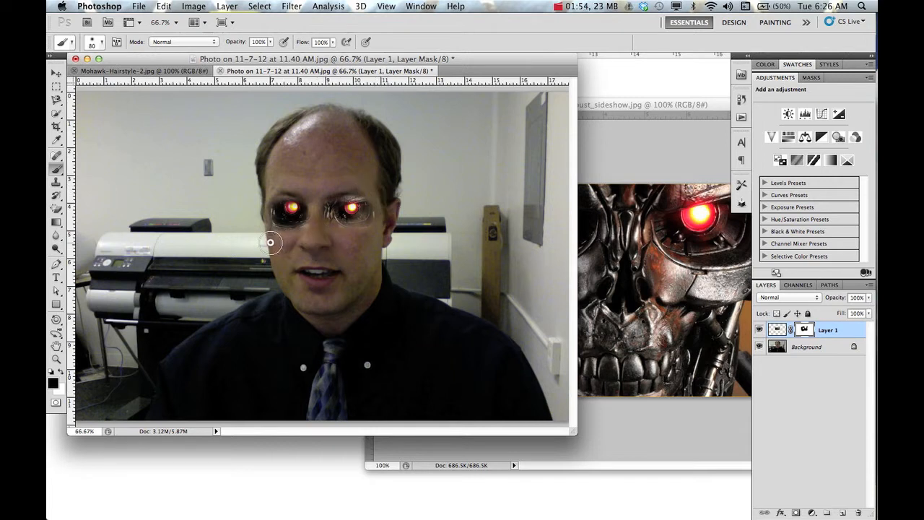
Open the brush settings, hide a spot just below one glowing eye on the mask in black, and paint it back in white.
{"action": "right_click", "coordinate": [328, 257]}
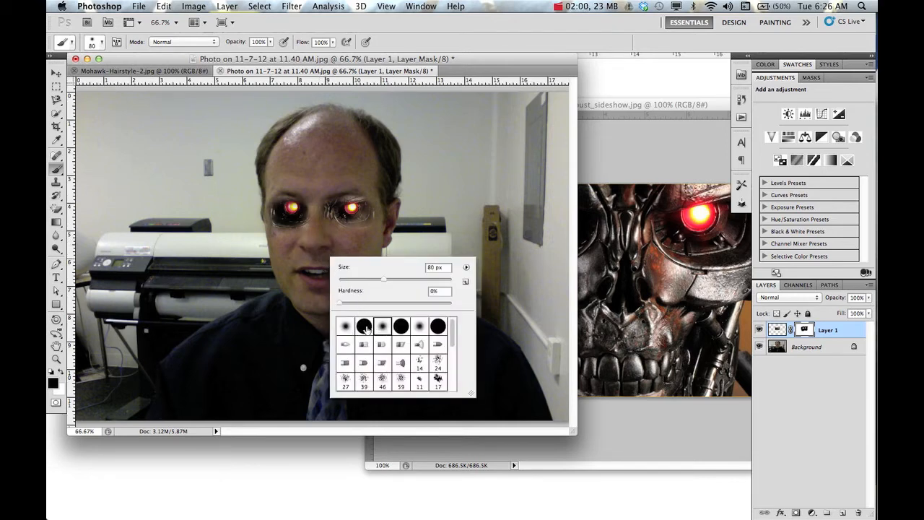
{"action": "left_click", "coordinate": [351, 220]}
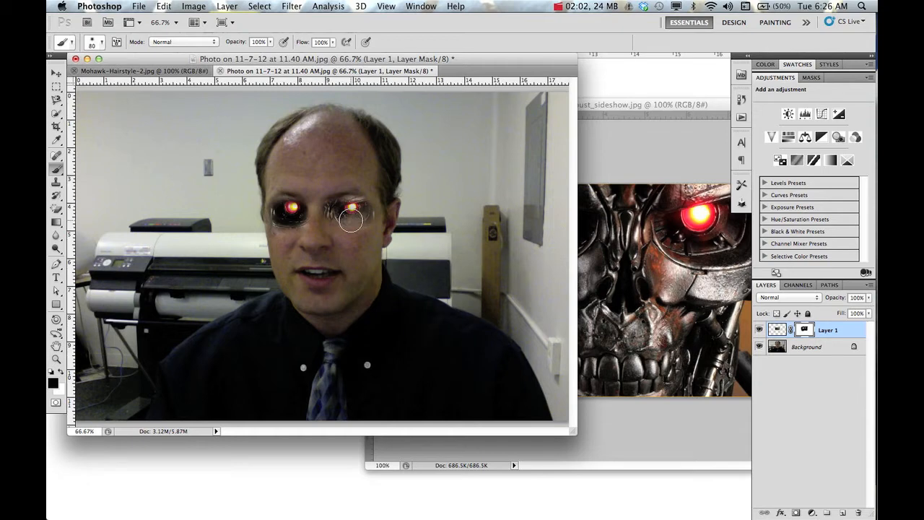
{"action": "key", "text": "x"}
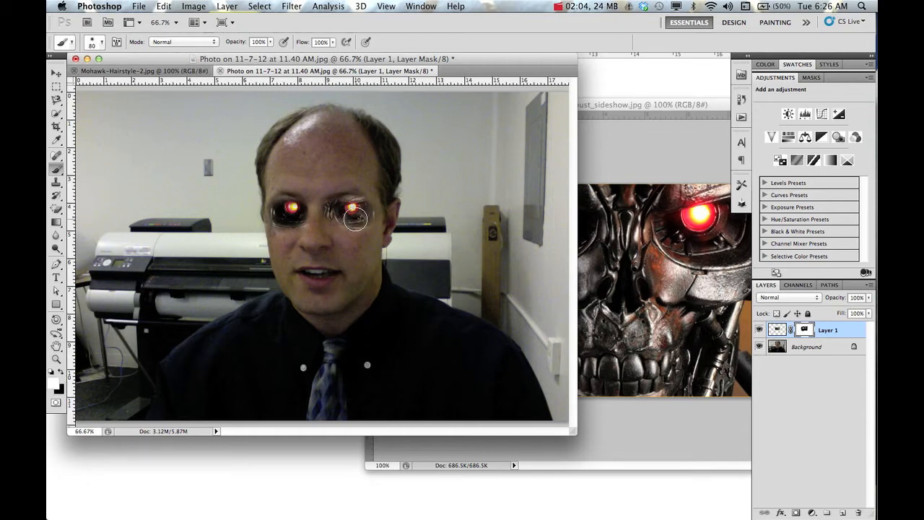
{"action": "left_click", "coordinate": [355, 218]}
Float the portrait in its own window and copy the Mohawk-Hairstyle-2.jpg image into it as a new layer.
{"action": "left_click_drag", "start_coordinate": [242, 75], "coordinate": [474, 81]}
{"action": "left_click", "coordinate": [185, 62]}
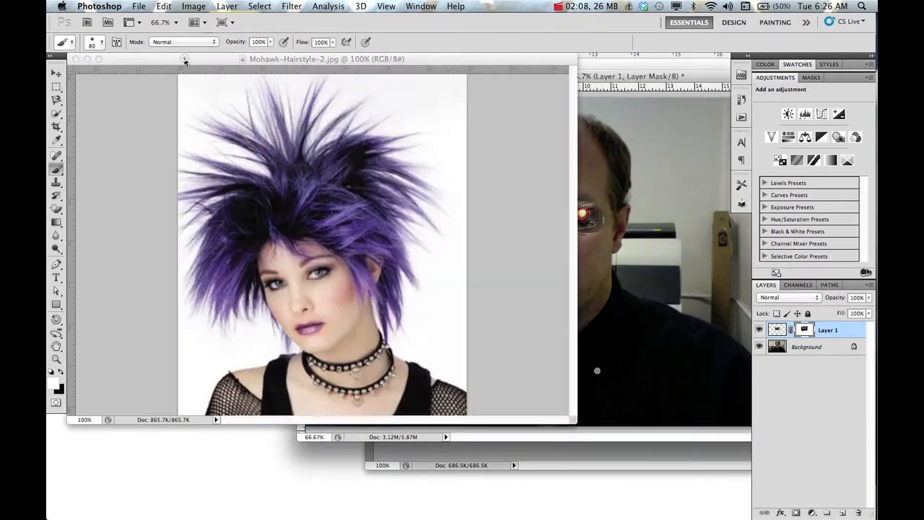
{"action": "left_click", "coordinate": [58, 73]}
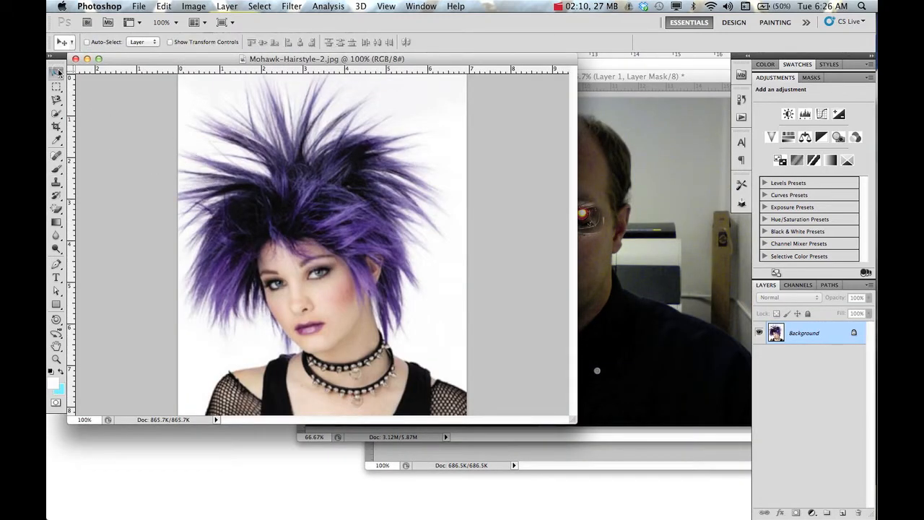
{"action": "left_click_drag", "start_coordinate": [297, 246], "coordinate": [613, 193]}
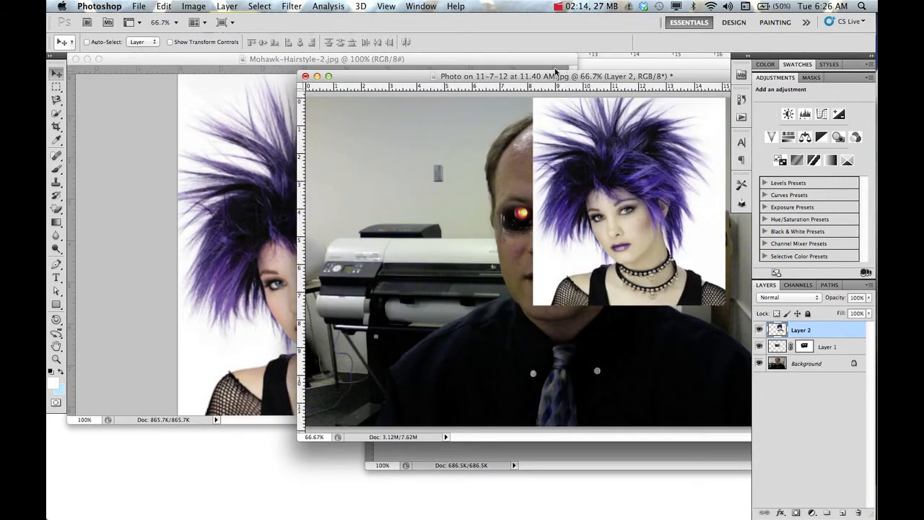
Enlarge the portrait window, move the hairstyle layer over the man's head and reduce its opacity to 53%.
{"action": "left_click_drag", "start_coordinate": [539, 77], "coordinate": [347, 111]}
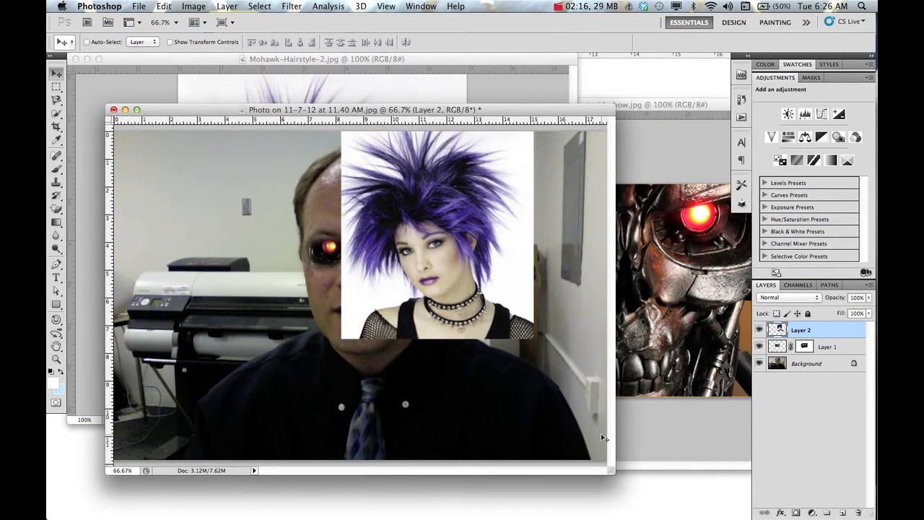
{"action": "left_click_drag", "start_coordinate": [612, 472], "coordinate": [691, 508]}
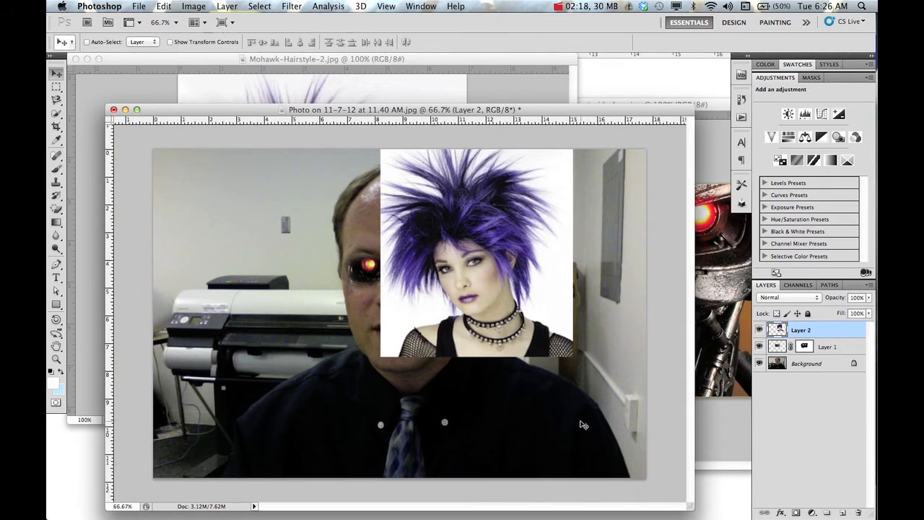
{"action": "left_click_drag", "start_coordinate": [471, 282], "coordinate": [401, 325]}
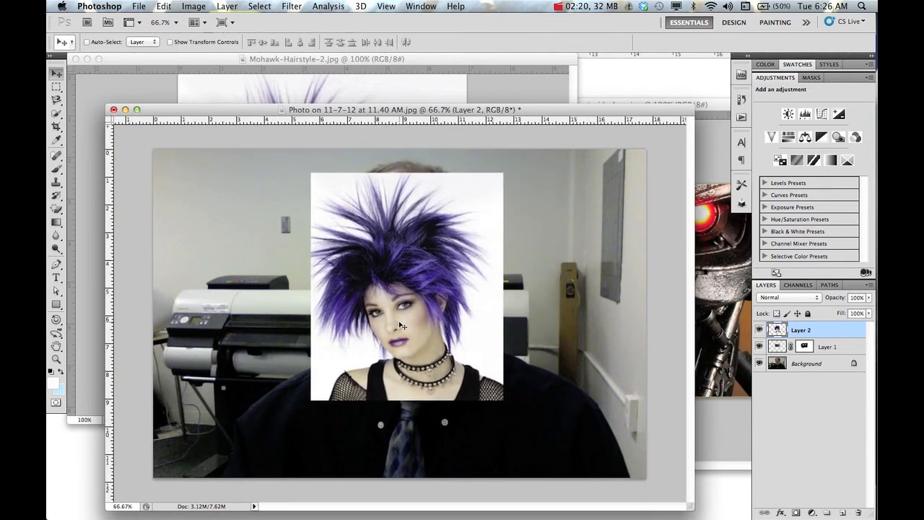
{"action": "left_click", "coordinate": [869, 302]}
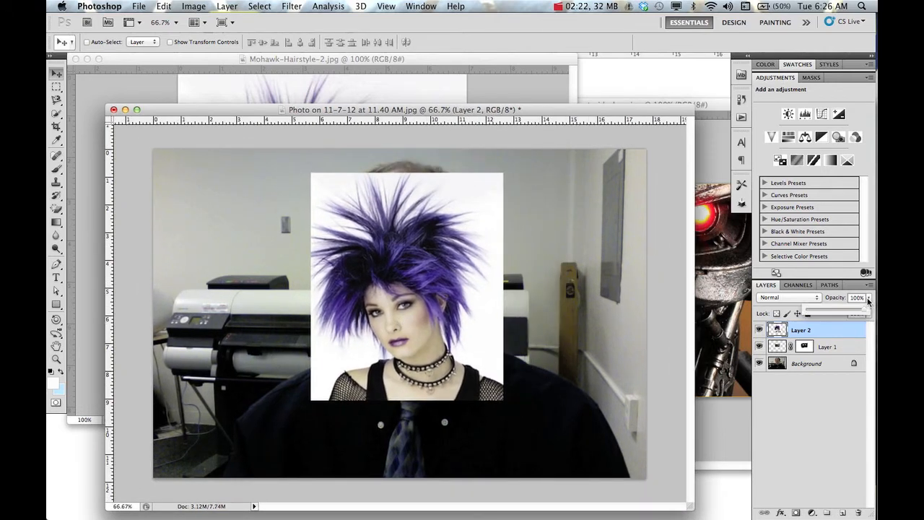
{"action": "left_click_drag", "start_coordinate": [842, 314], "coordinate": [838, 314]}
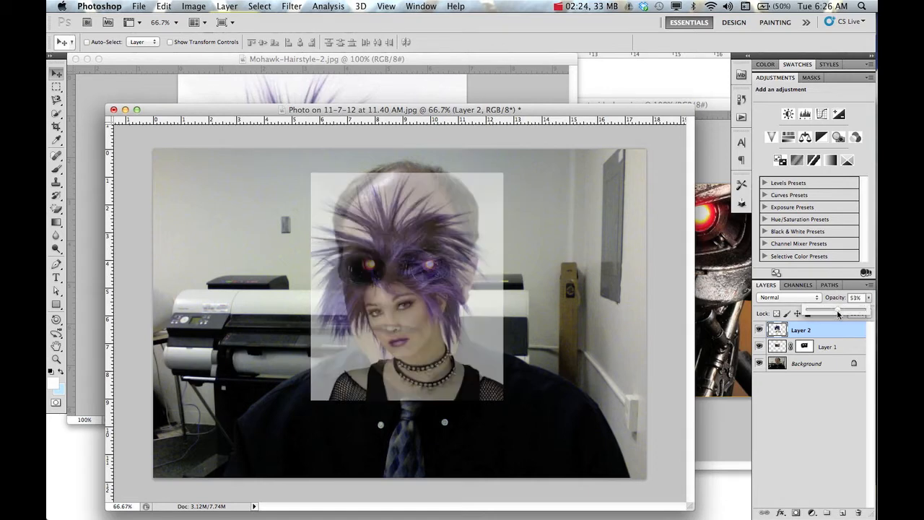
Free-transform the hairstyle layer to about 188% width, 191% height and 15.4° rotation, aligning its face with the man's eyes and mouth.
{"action": "key", "text": "super+t"}
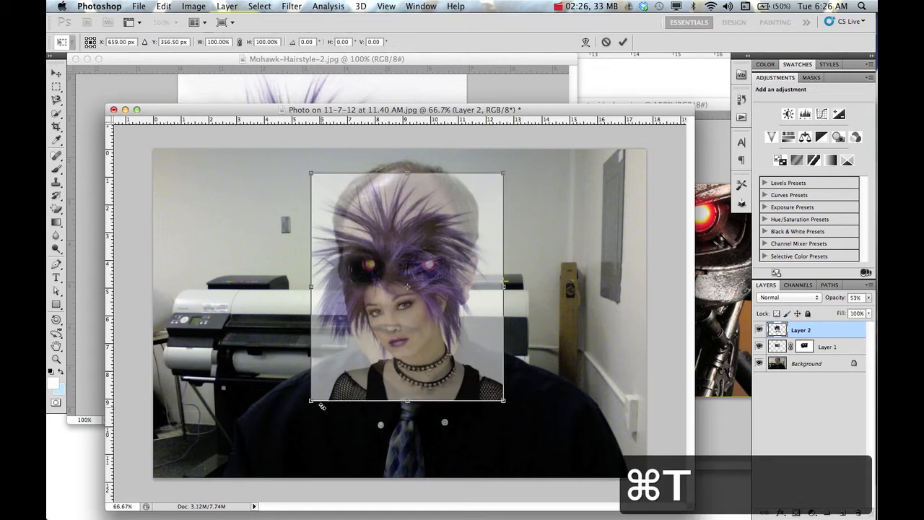
{"action": "left_click_drag", "start_coordinate": [312, 401], "coordinate": [221, 501]}
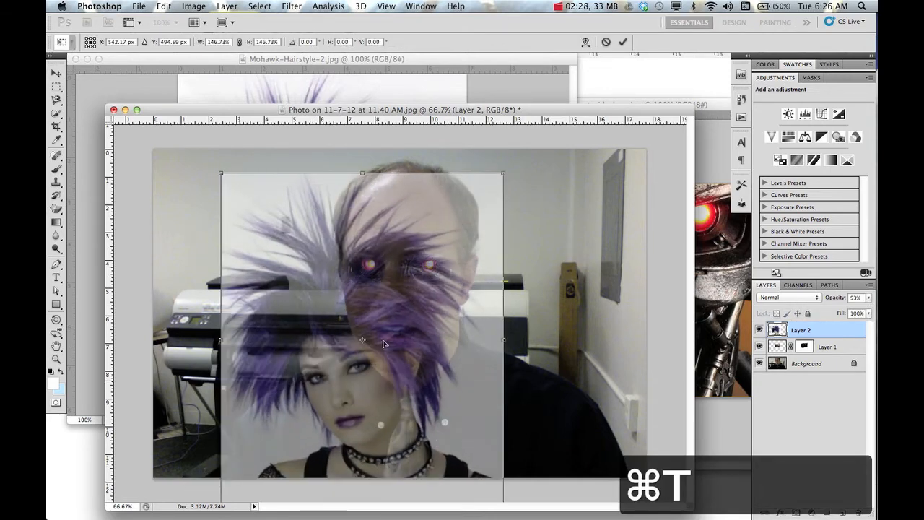
{"action": "left_click_drag", "start_coordinate": [502, 174], "coordinate": [551, 132]}
{"action": "left_click_drag", "start_coordinate": [473, 383], "coordinate": [504, 266]}
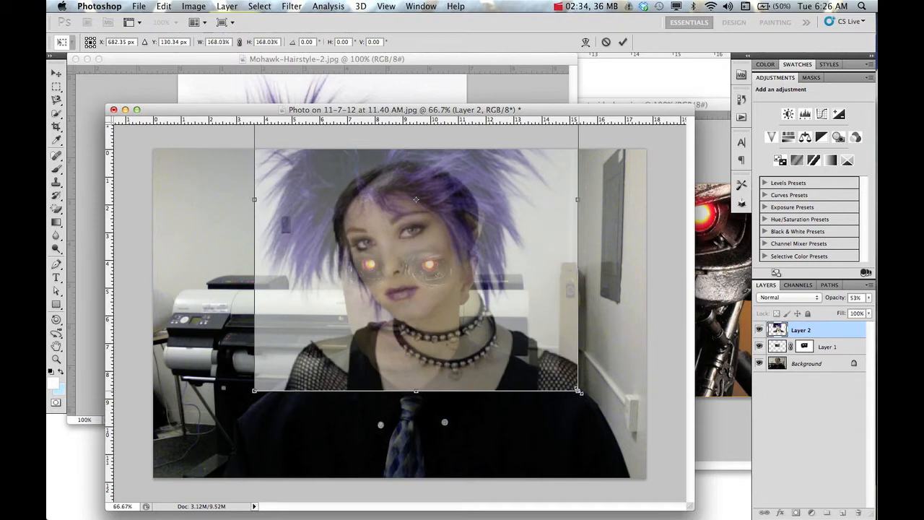
{"action": "left_click_drag", "start_coordinate": [578, 390], "coordinate": [580, 481]}
{"action": "mouse_move", "coordinate": [478, 371]}
{"action": "left_mouse_down"}
{"action": "mouse_move", "coordinate": [477, 318]}
{"action": "mouse_move", "coordinate": [483, 384]}
{"action": "left_mouse_up"}
{"action": "left_click_drag", "start_coordinate": [581, 482], "coordinate": [569, 510]}
{"action": "left_click_drag", "start_coordinate": [457, 360], "coordinate": [457, 370]}
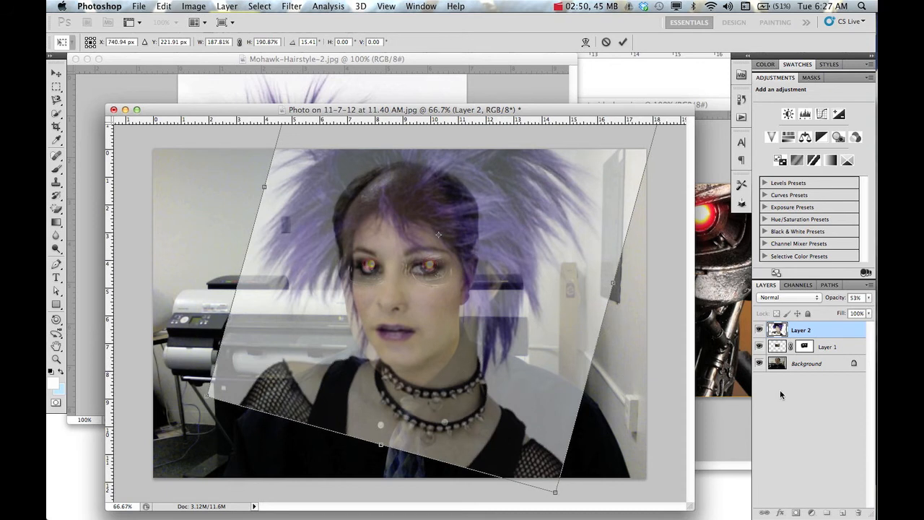
{"action": "left_click", "coordinate": [623, 42]}
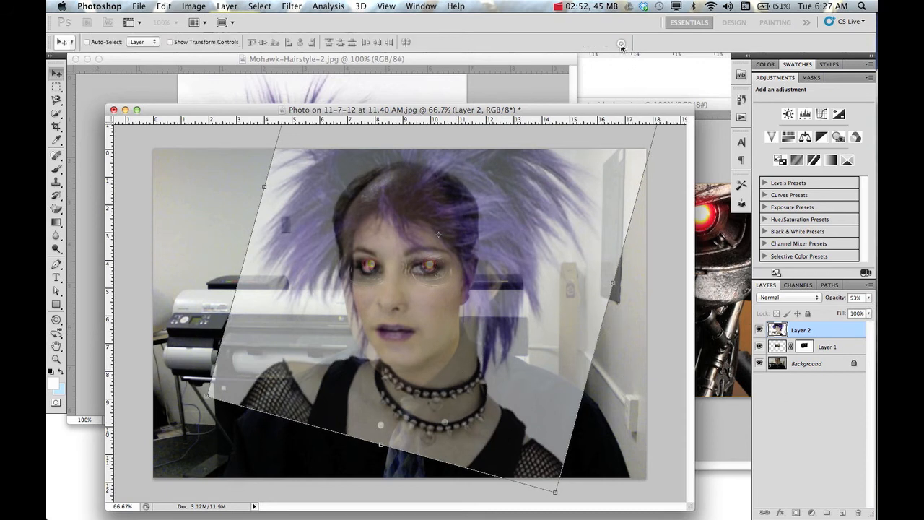
Restore the hairstyle layer's opacity to 100% and add a layer mask to it.
{"action": "left_click", "coordinate": [868, 299]}
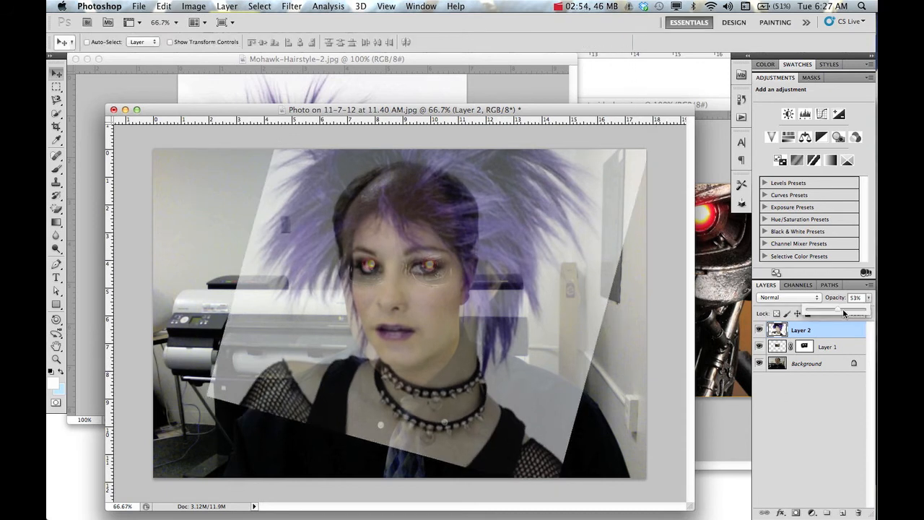
{"action": "left_click_drag", "start_coordinate": [840, 312], "coordinate": [868, 312]}
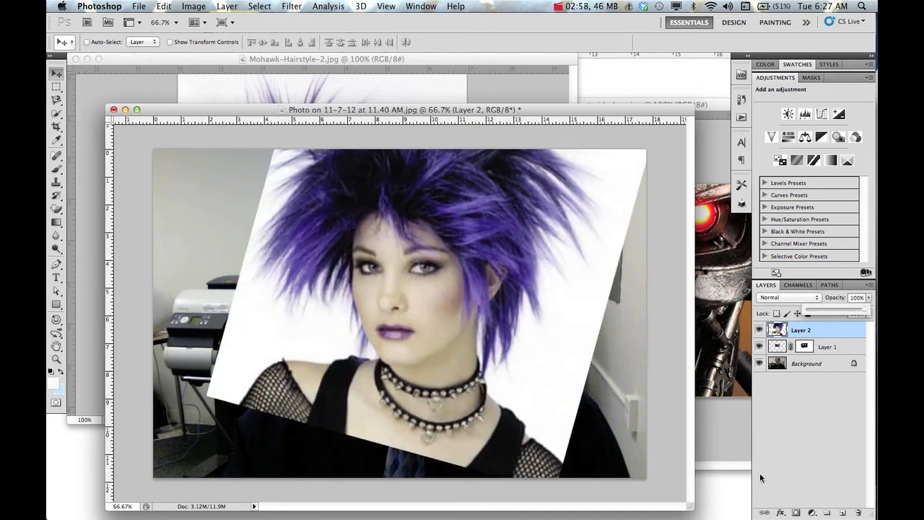
{"action": "left_click", "coordinate": [796, 512]}
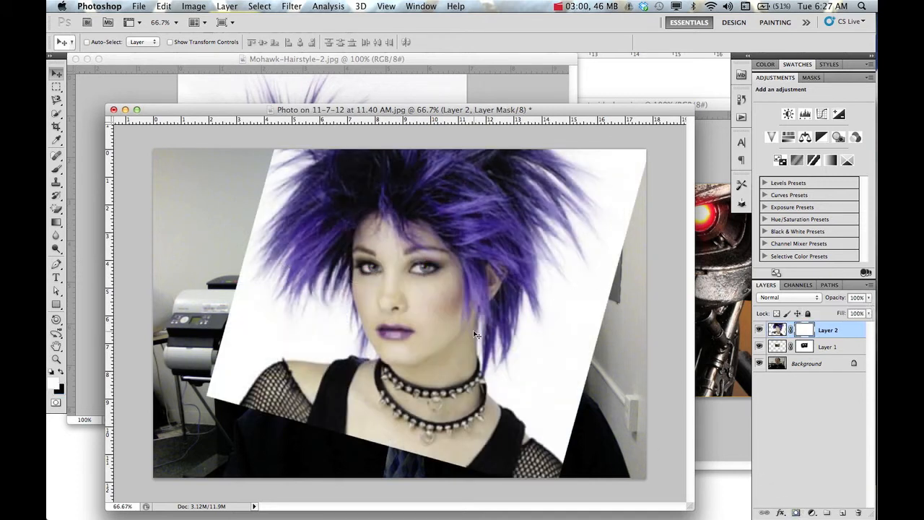
Paint black on the mask with an 80 px brush to hide part of the woman's shoulder beside the necklace.
{"action": "left_click", "coordinate": [56, 169]}
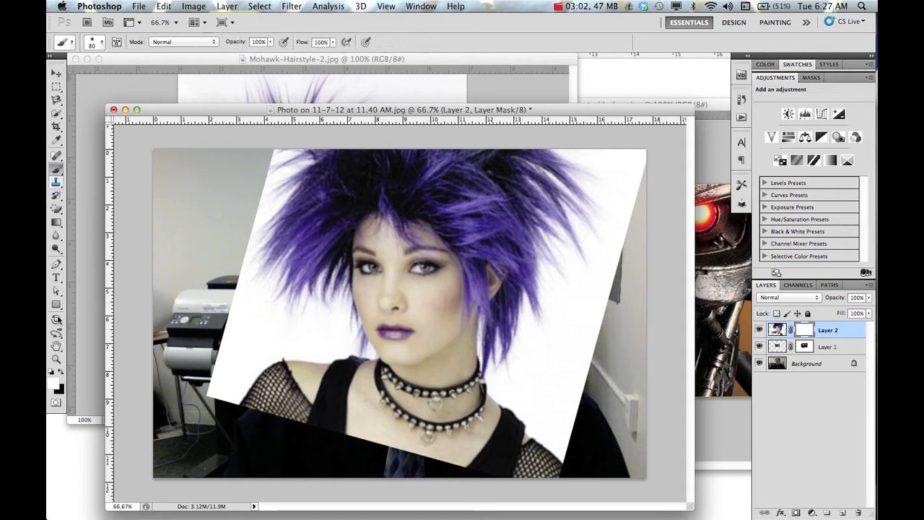
{"action": "left_click", "coordinate": [60, 371]}
{"action": "mouse_move", "coordinate": [265, 379]}
{"action": "left_mouse_down"}
{"action": "mouse_move", "coordinate": [306, 383]}
{"action": "mouse_move", "coordinate": [299, 371]}
{"action": "mouse_move", "coordinate": [341, 395]}
{"action": "mouse_move", "coordinate": [346, 410]}
{"action": "left_mouse_up"}
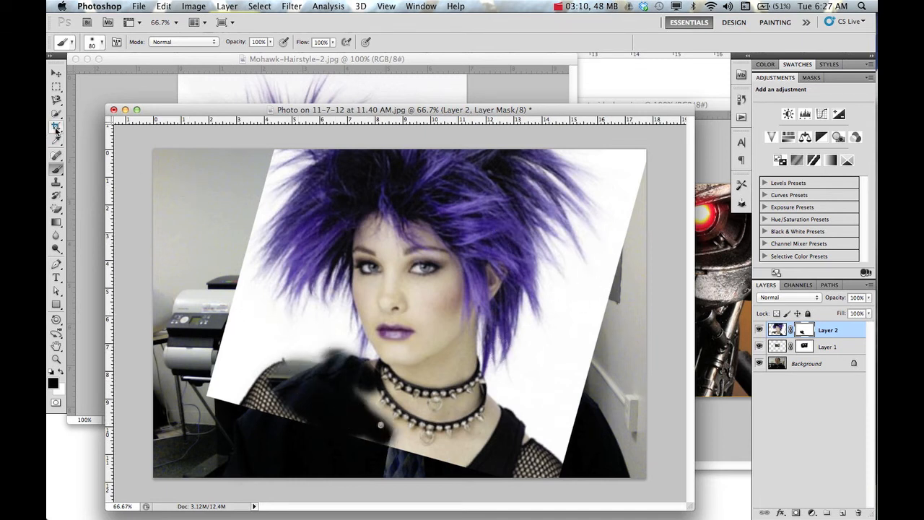
Select the white background on both sides of the purple hair with the Magic Wand at tolerance 20.
{"action": "left_click_drag", "start_coordinate": [60, 113], "coordinate": [94, 126]}
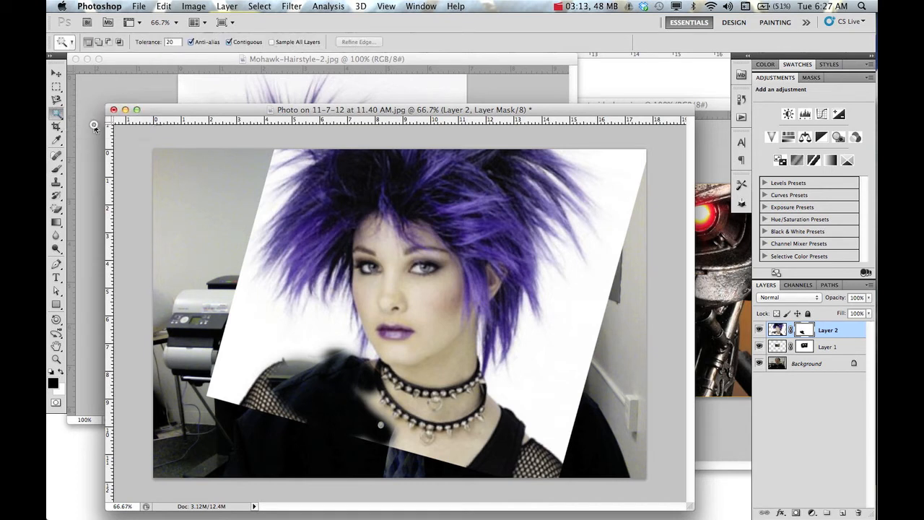
{"action": "left_click", "coordinate": [262, 329]}
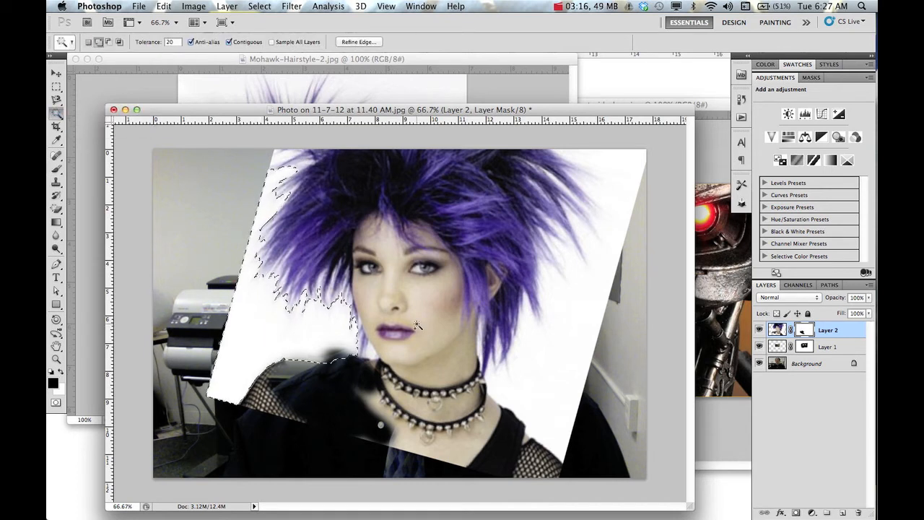
{"action": "left_click", "coordinate": [574, 309], "text": "shift"}
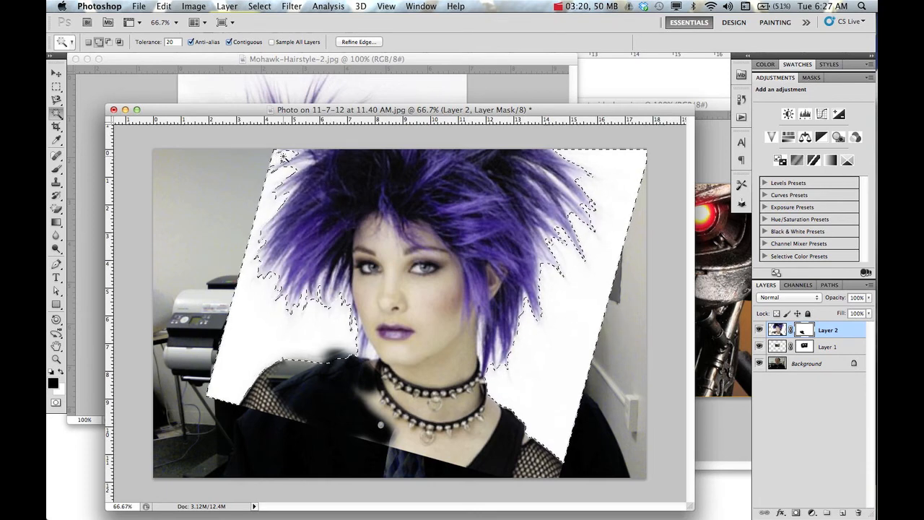
Mask out the selected white background around the hair in black with a 500 px brush.
{"action": "left_click", "coordinate": [56, 168]}
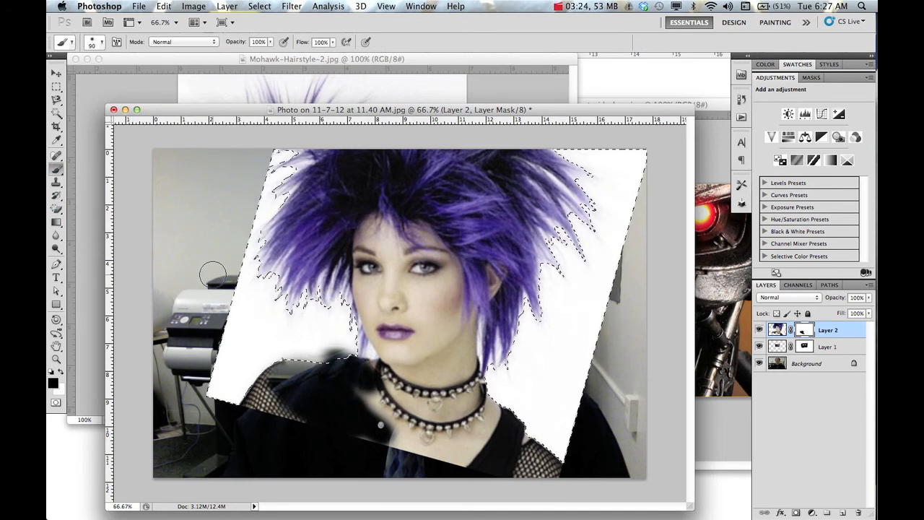
{"action": "key", "text": "bracketright"}
{"action": "key", "text": "bracketright"}
{"action": "key", "text": "bracketright"}
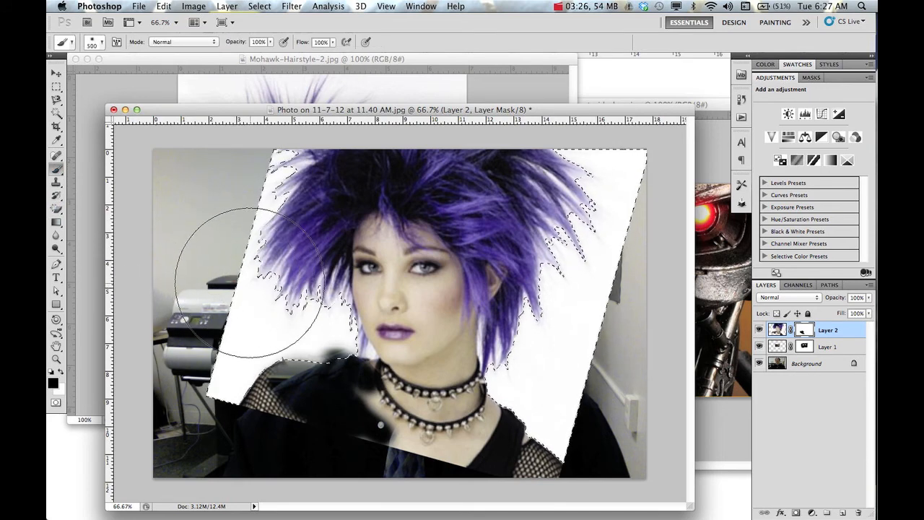
{"action": "mouse_move", "coordinate": [248, 286]}
{"action": "left_mouse_down"}
{"action": "mouse_move", "coordinate": [240, 371]}
{"action": "mouse_move", "coordinate": [322, 333]}
{"action": "mouse_move", "coordinate": [267, 239]}
{"action": "mouse_move", "coordinate": [299, 170]}
{"action": "mouse_move", "coordinate": [323, 305]}
{"action": "mouse_move", "coordinate": [389, 390]}
{"action": "mouse_move", "coordinate": [435, 402]}
{"action": "mouse_move", "coordinate": [552, 389]}
{"action": "mouse_move", "coordinate": [605, 159]}
{"action": "left_mouse_up"}
{"action": "left_click_drag", "start_coordinate": [639, 240], "coordinate": [608, 158]}
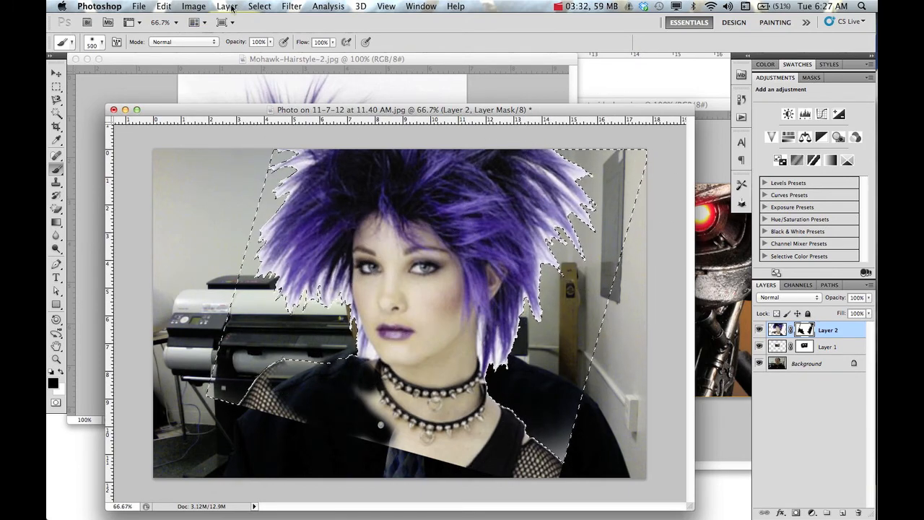
Deselect and mask out the woman's face, neck and shoulders with a 150 px black brush, painting one of her eyes back in white.
{"action": "left_click", "coordinate": [257, 6]}
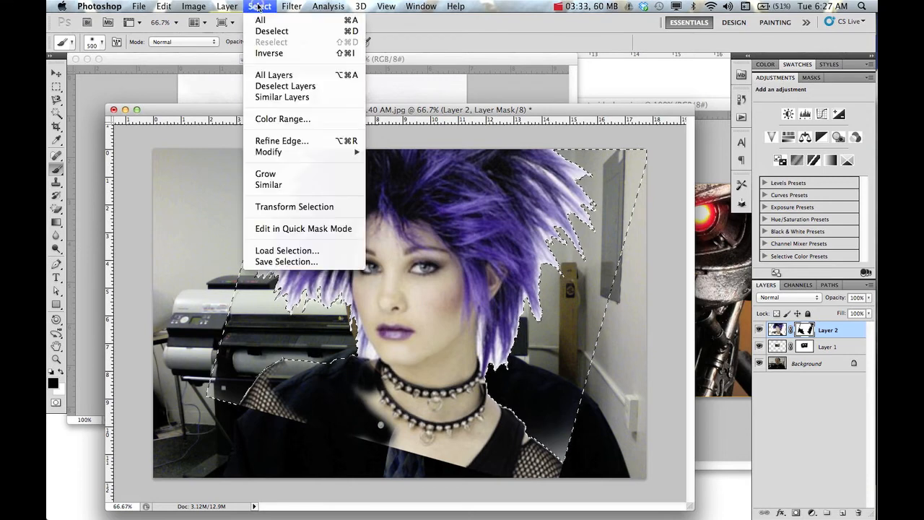
{"action": "left_click", "coordinate": [354, 32]}
{"action": "key", "text": "bracketleft"}
{"action": "key", "text": "bracketleft"}
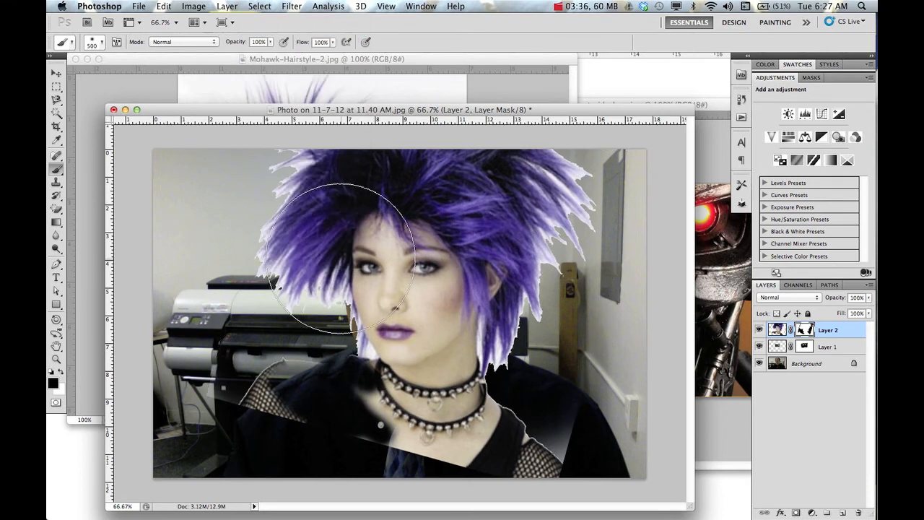
{"action": "key", "text": "bracketleft"}
{"action": "key", "text": "bracketleft"}
{"action": "key", "text": "bracketleft"}
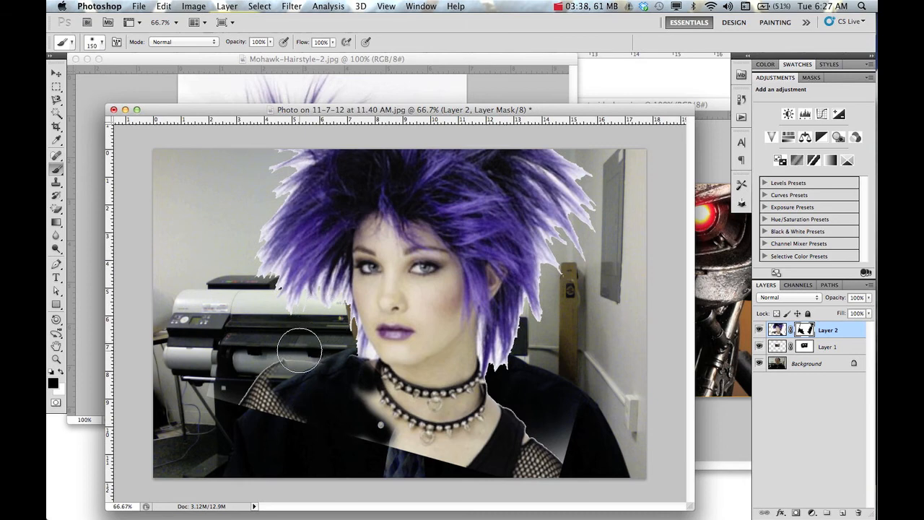
{"action": "mouse_move", "coordinate": [299, 349]}
{"action": "left_mouse_down"}
{"action": "mouse_move", "coordinate": [288, 393]}
{"action": "mouse_move", "coordinate": [324, 395]}
{"action": "mouse_move", "coordinate": [386, 439]}
{"action": "mouse_move", "coordinate": [523, 445]}
{"action": "mouse_move", "coordinate": [432, 452]}
{"action": "mouse_move", "coordinate": [463, 418]}
{"action": "mouse_move", "coordinate": [405, 322]}
{"action": "mouse_move", "coordinate": [404, 307]}
{"action": "mouse_move", "coordinate": [423, 330]}
{"action": "mouse_move", "coordinate": [432, 291]}
{"action": "mouse_move", "coordinate": [431, 314]}
{"action": "mouse_move", "coordinate": [372, 314]}
{"action": "mouse_move", "coordinate": [415, 347]}
{"action": "mouse_move", "coordinate": [434, 263]}
{"action": "mouse_move", "coordinate": [441, 270]}
{"action": "mouse_move", "coordinate": [381, 233]}
{"action": "mouse_move", "coordinate": [368, 235]}
{"action": "mouse_move", "coordinate": [419, 249]}
{"action": "mouse_move", "coordinate": [437, 294]}
{"action": "mouse_move", "coordinate": [438, 390]}
{"action": "mouse_move", "coordinate": [458, 385]}
{"action": "mouse_move", "coordinate": [436, 354]}
{"action": "mouse_move", "coordinate": [362, 351]}
{"action": "left_mouse_up"}
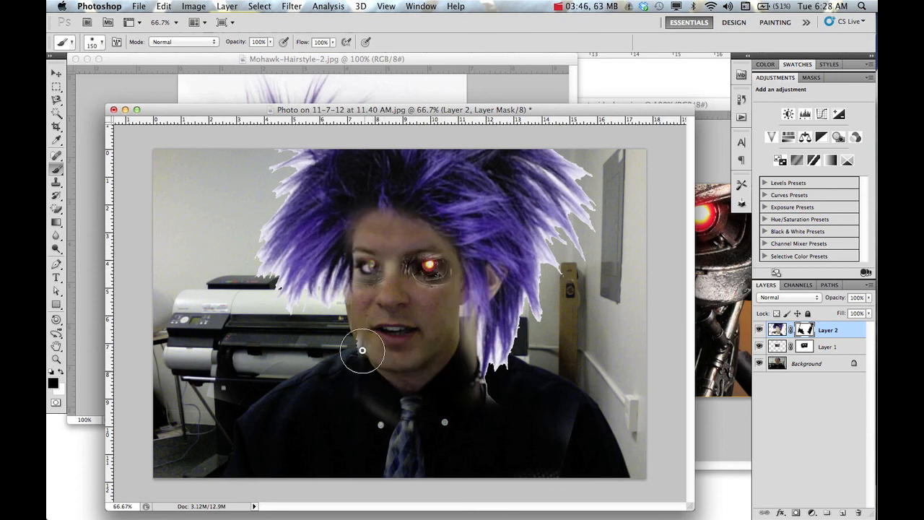
{"action": "mouse_move", "coordinate": [498, 411]}
{"action": "left_mouse_down"}
{"action": "mouse_move", "coordinate": [508, 385]}
{"action": "mouse_move", "coordinate": [536, 382]}
{"action": "left_mouse_up"}
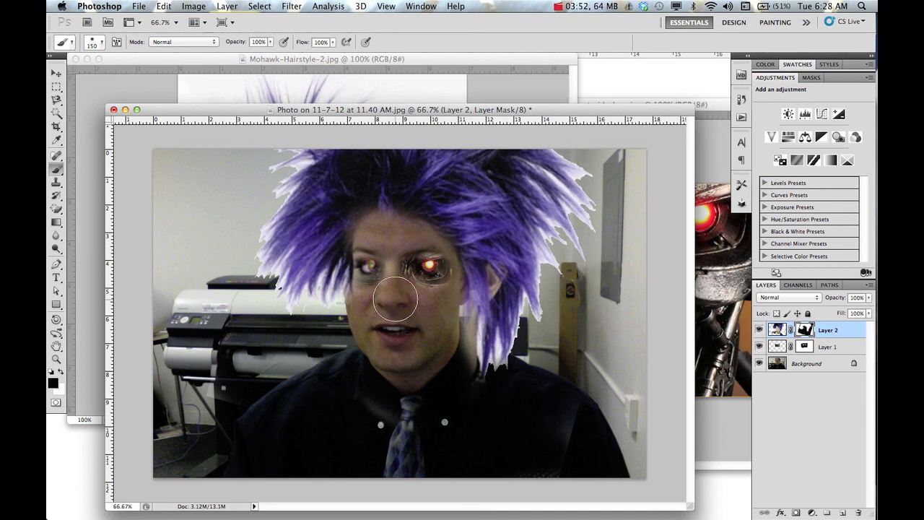
{"action": "left_click", "coordinate": [373, 267]}
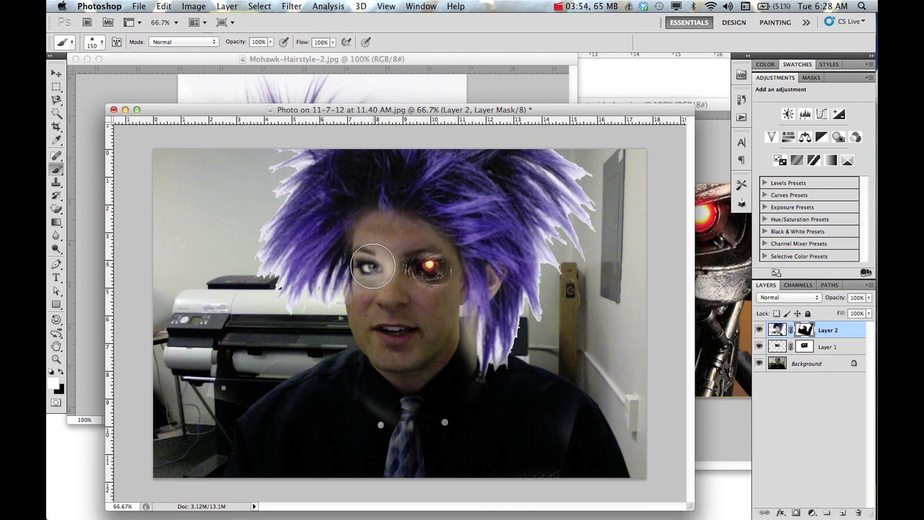